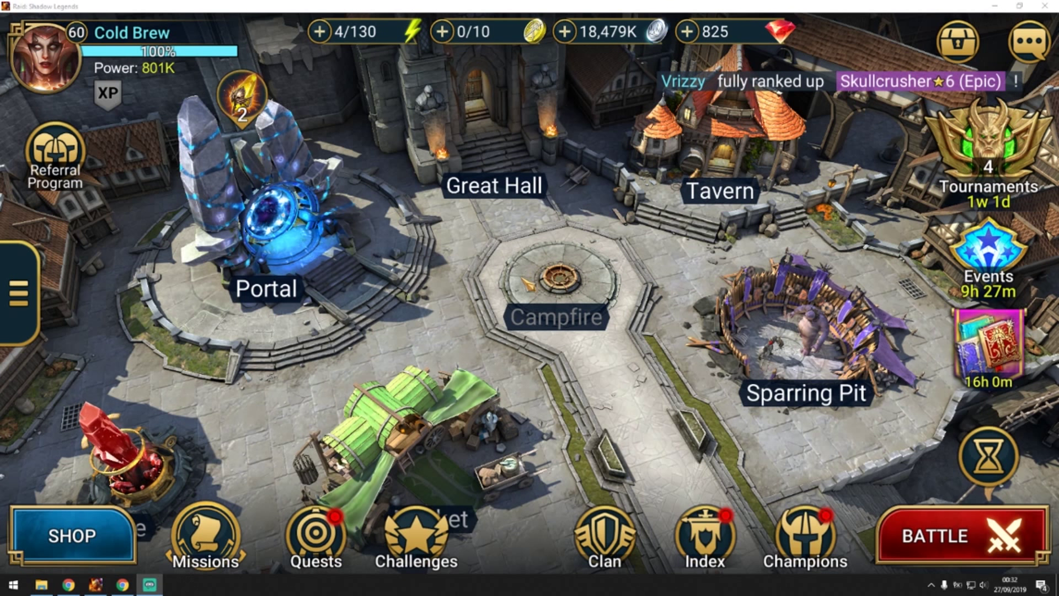
- Scroll the Settings profile page to view the player's power breakdown and champion count
{"action": "scroll", "coordinate": [541, 326], "scroll_direction": "down", "scroll_amount": 2}
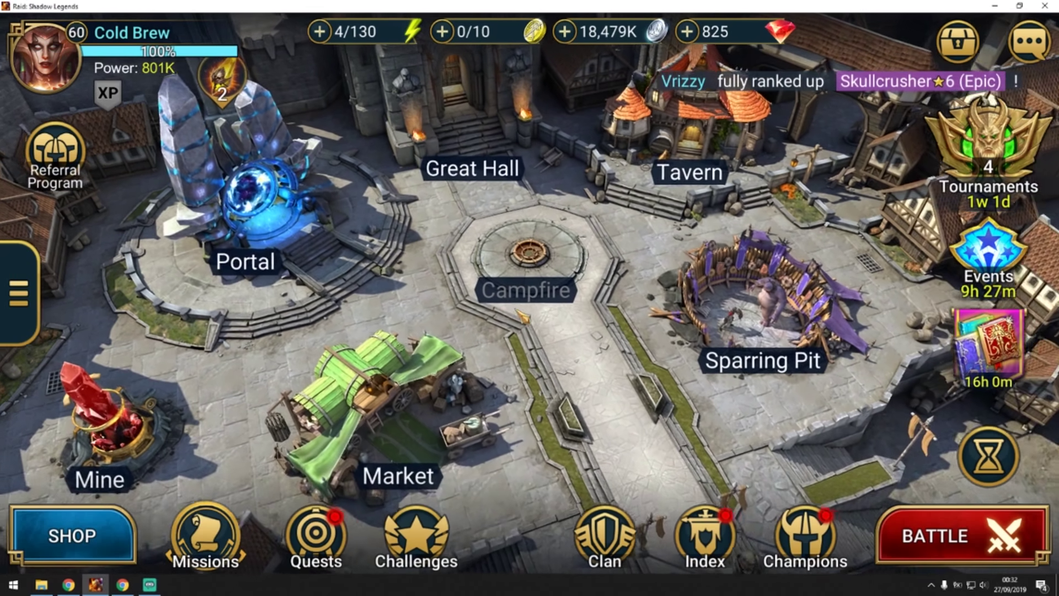
- Open Settings, look over the Options tab, then close Settings to return to the village
{"action": "left_click", "coordinate": [44, 55]}
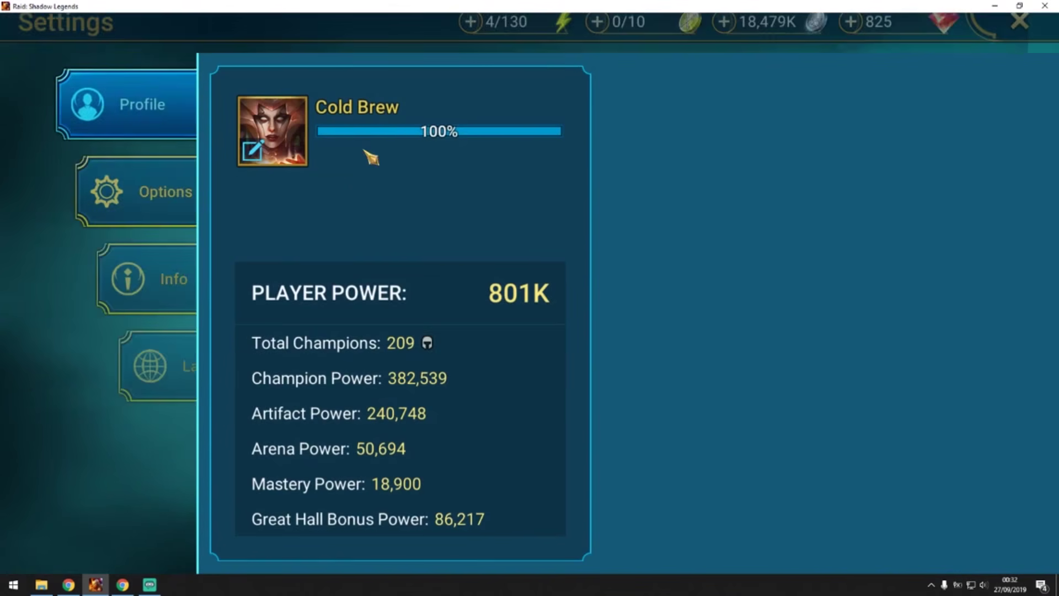
{"action": "left_click", "coordinate": [163, 197]}
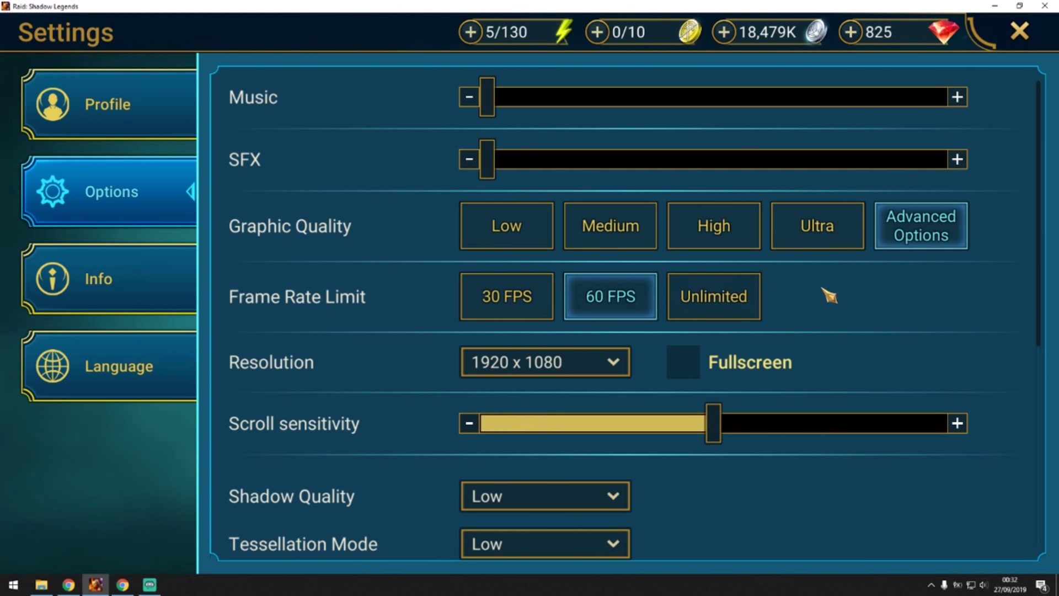
{"action": "left_click", "coordinate": [1021, 38]}
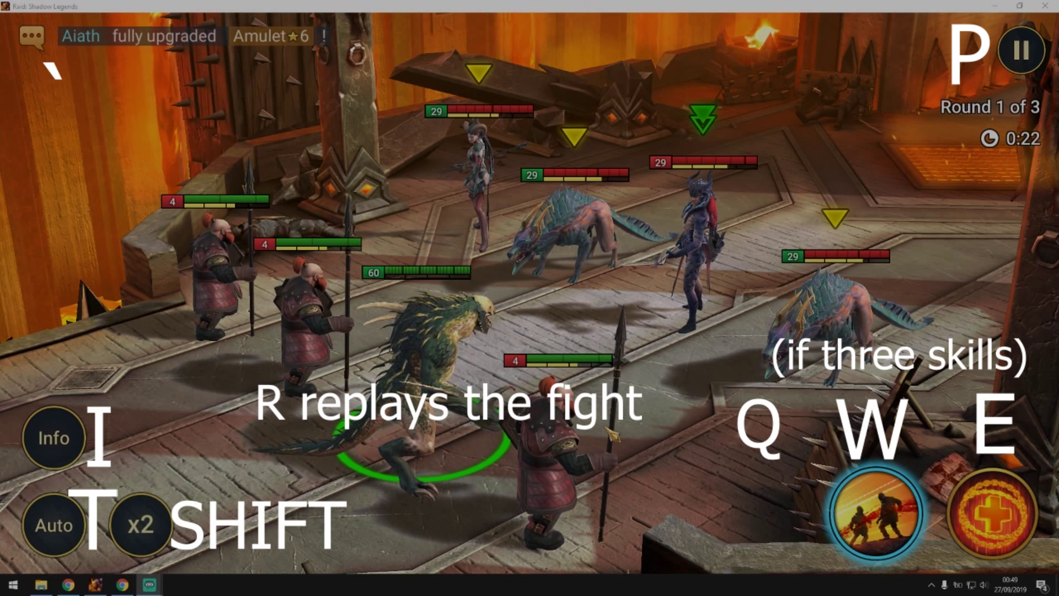
- Toggle battle speed with Shift, pick the heal skill with E, and open and close chat with `
{"action": "key", "text": "alt+Tab"}
{"action": "key", "text": "shift"}
{"action": "key", "text": "shift"}
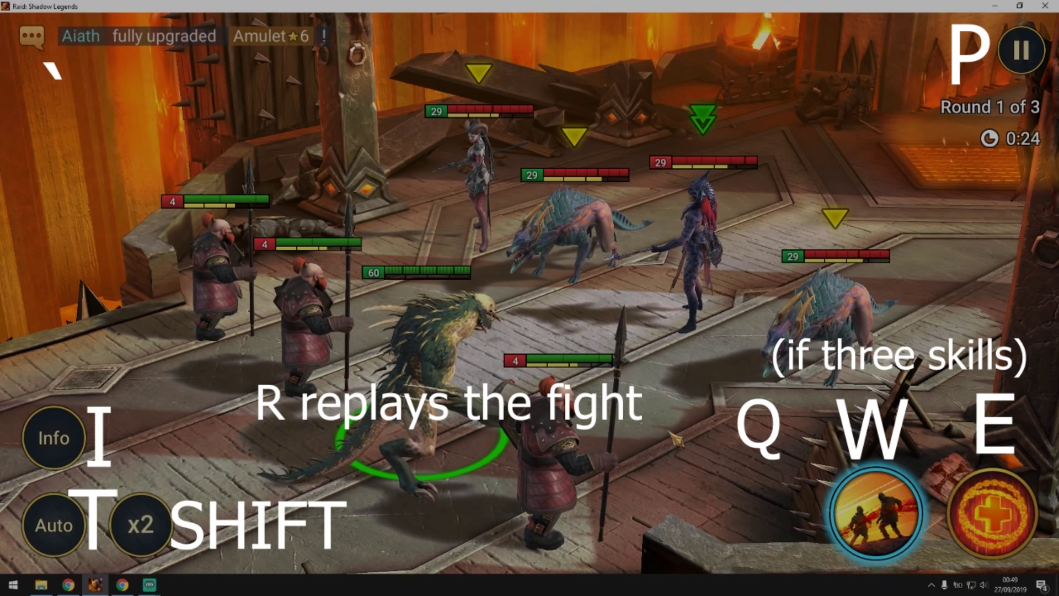
{"action": "key", "text": "e"}
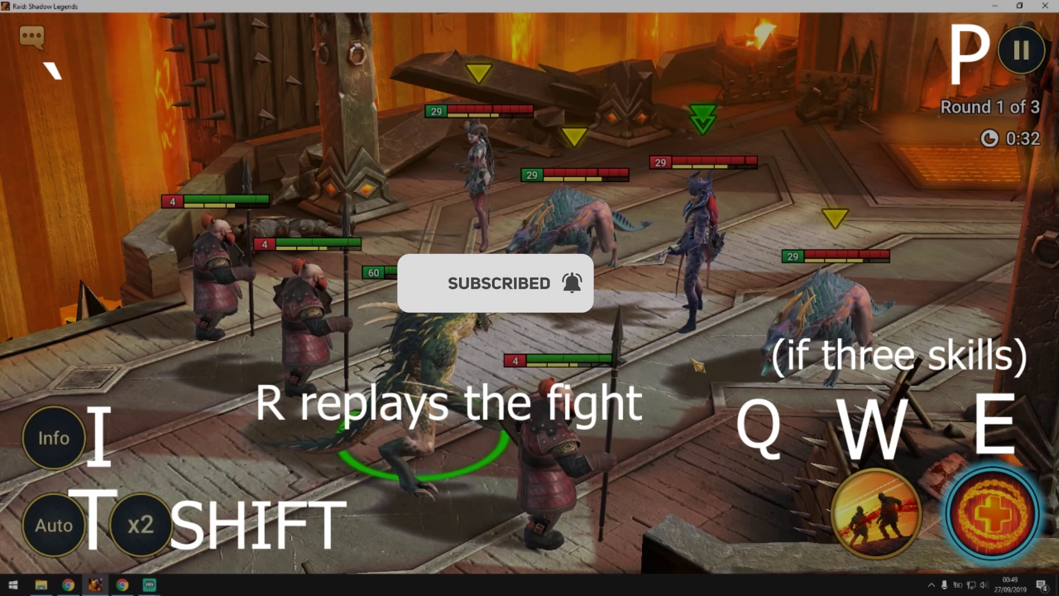
{"action": "key", "text": "grave"}
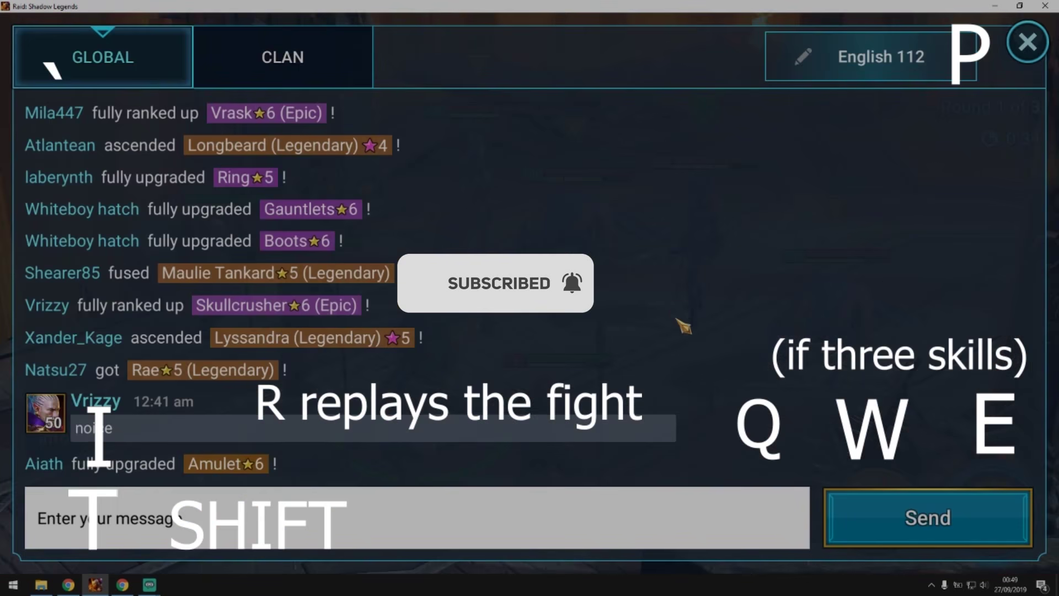
{"action": "key", "text": "grave"}
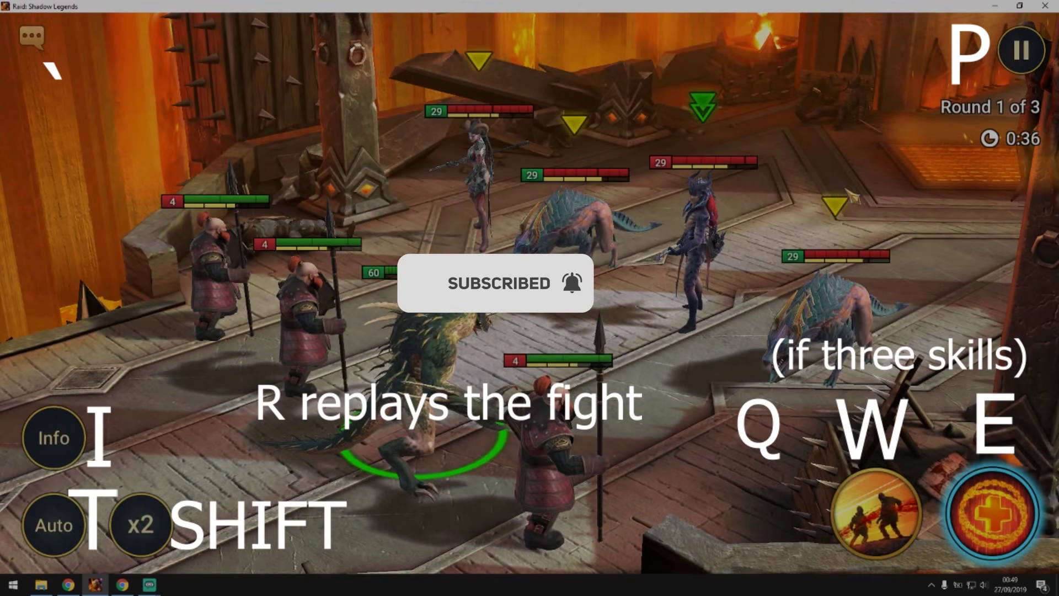
- Pause and resume with P, toggle the buffs/debuffs panel with I, and cast Fire Wave with E
{"action": "key", "text": "p"}
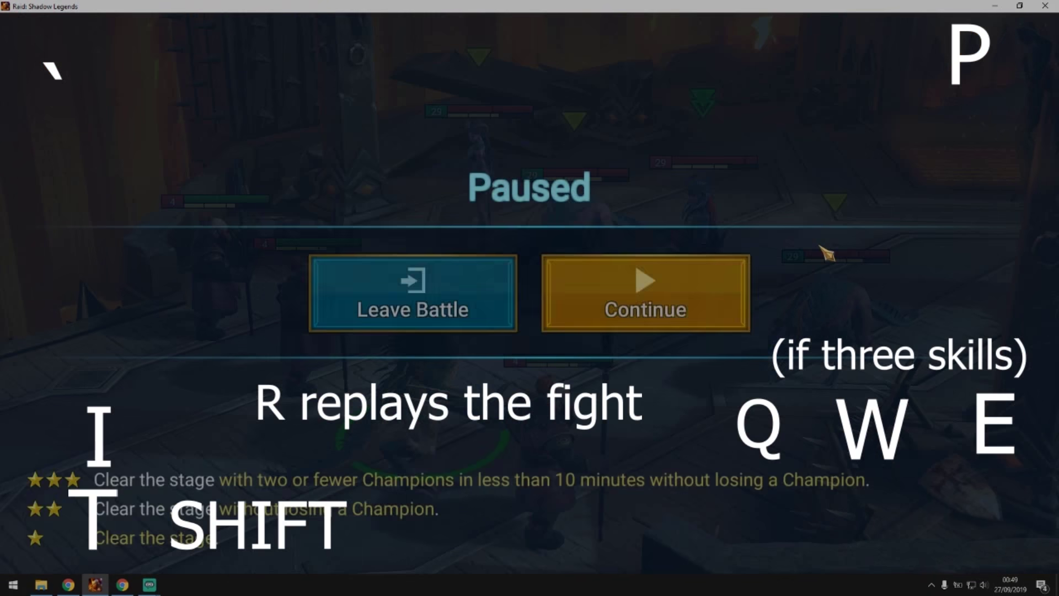
{"action": "key", "text": "p"}
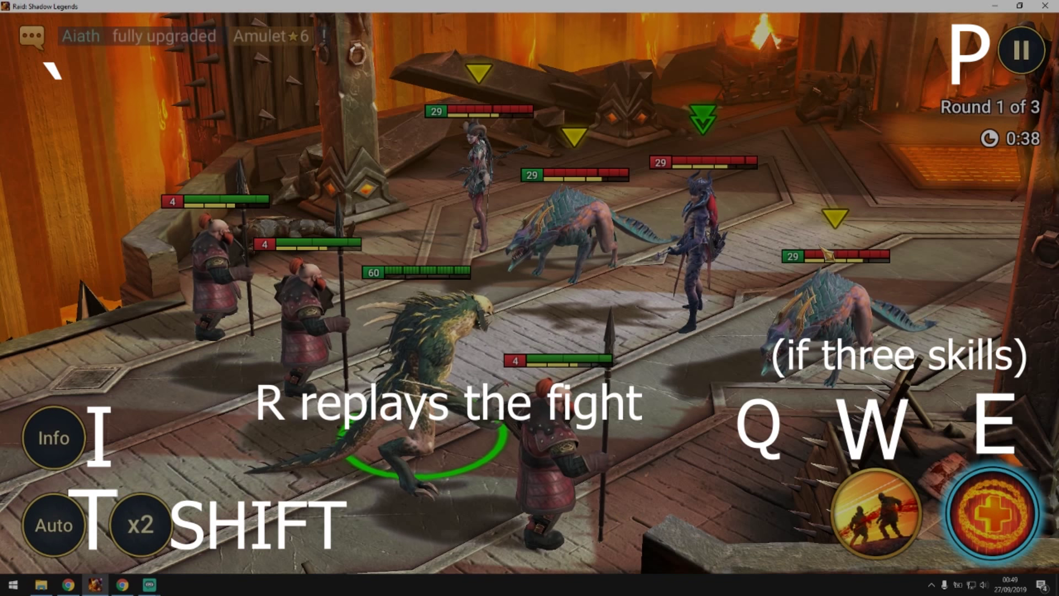
{"action": "key", "text": "i"}
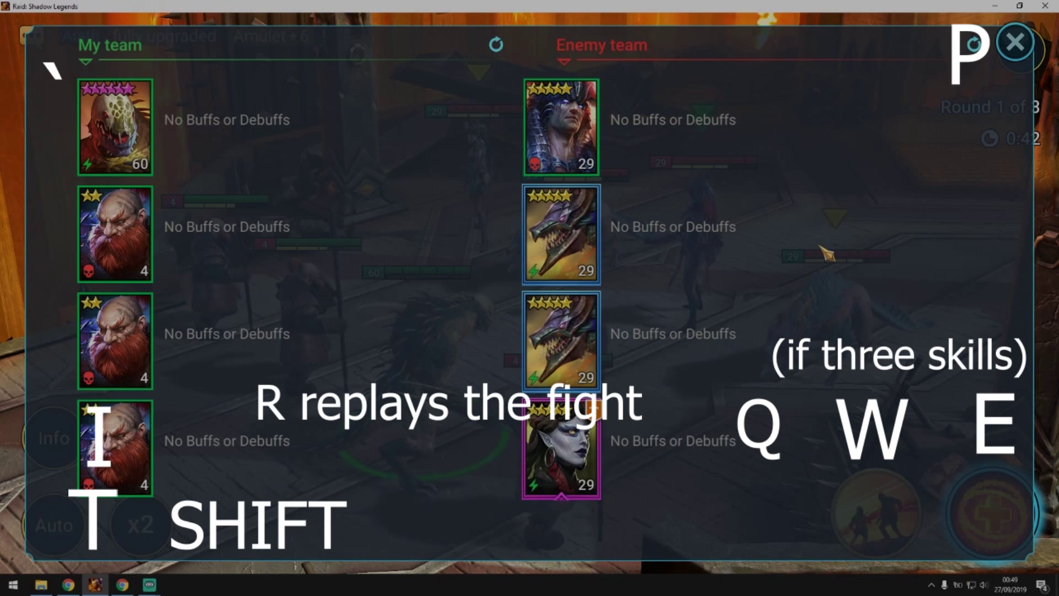
{"action": "key", "text": "i"}
{"action": "key", "text": "e"}
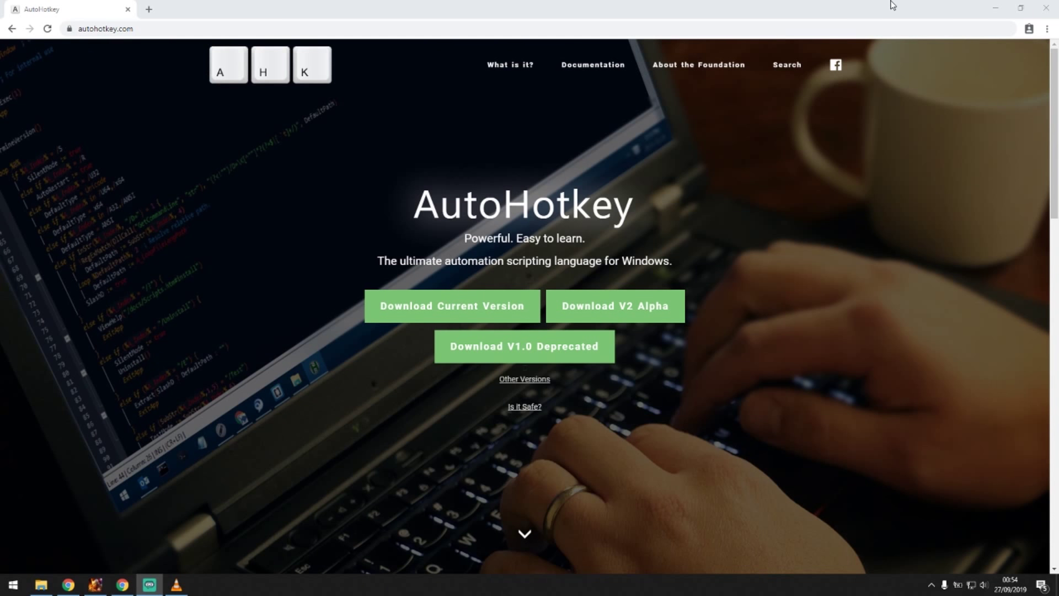
{"action": "left_click", "coordinate": [991, 7]}
{"action": "right_click", "coordinate": [502, 304]}
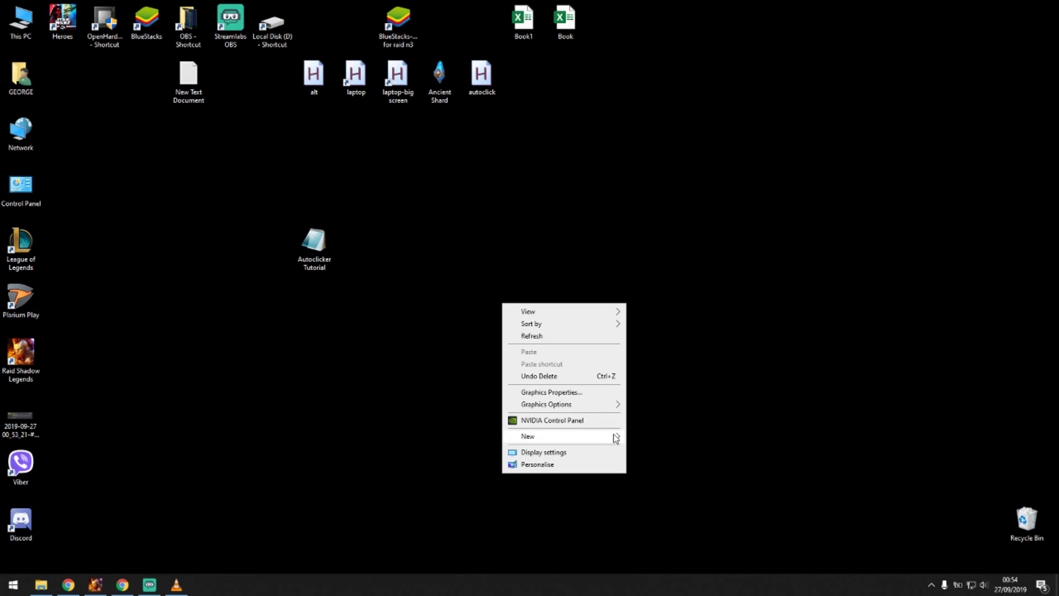
- Create 'New AutoHotkey Script' on the desktop with its default name and open it in Notepad
{"action": "mouse_move", "coordinate": [616, 437]}
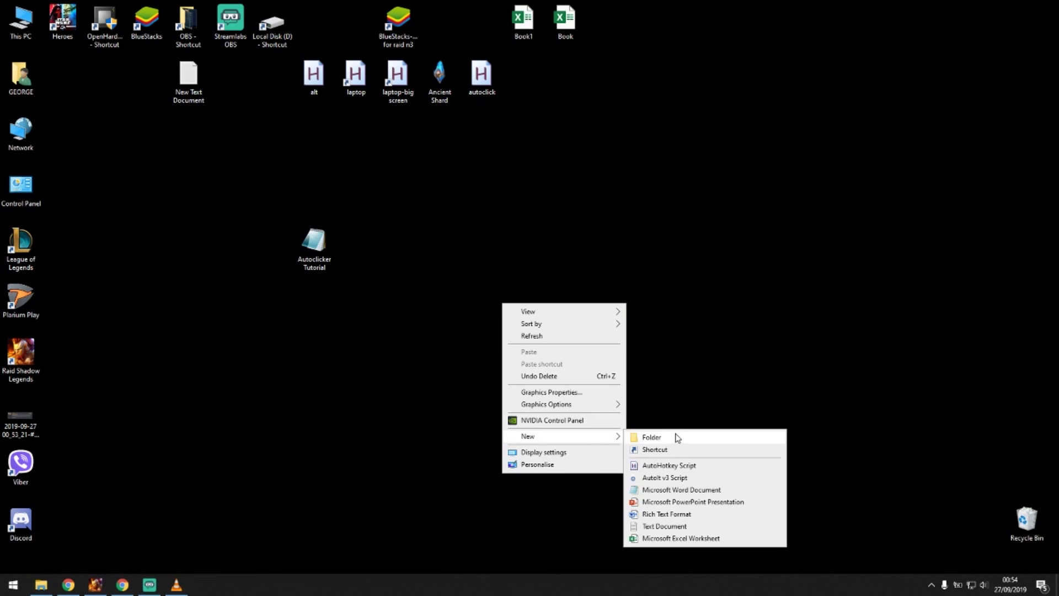
{"action": "left_click", "coordinate": [713, 467]}
{"action": "key", "text": "Return"}
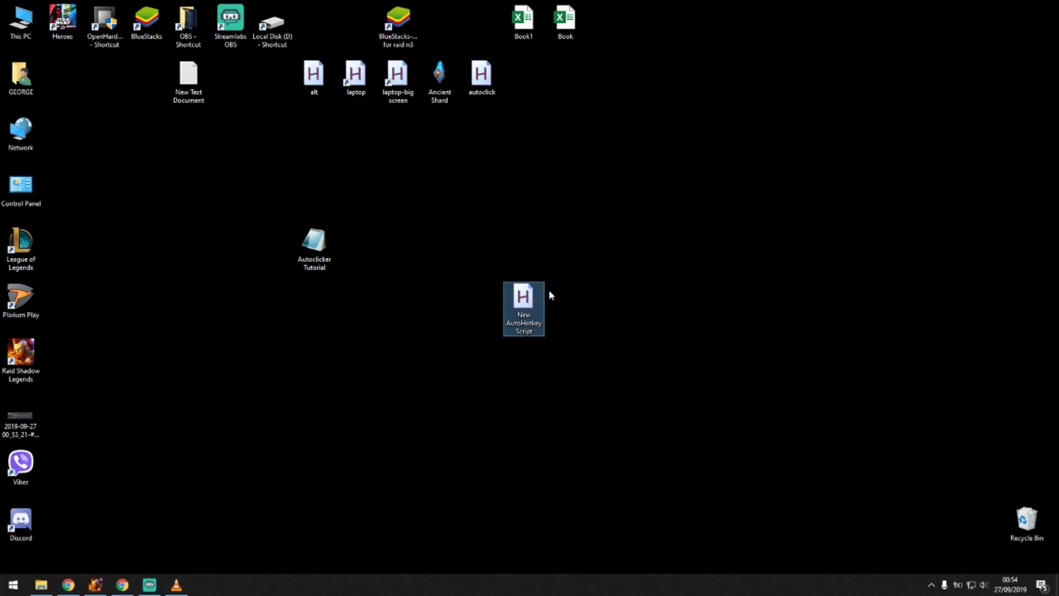
{"action": "right_click", "coordinate": [525, 296]}
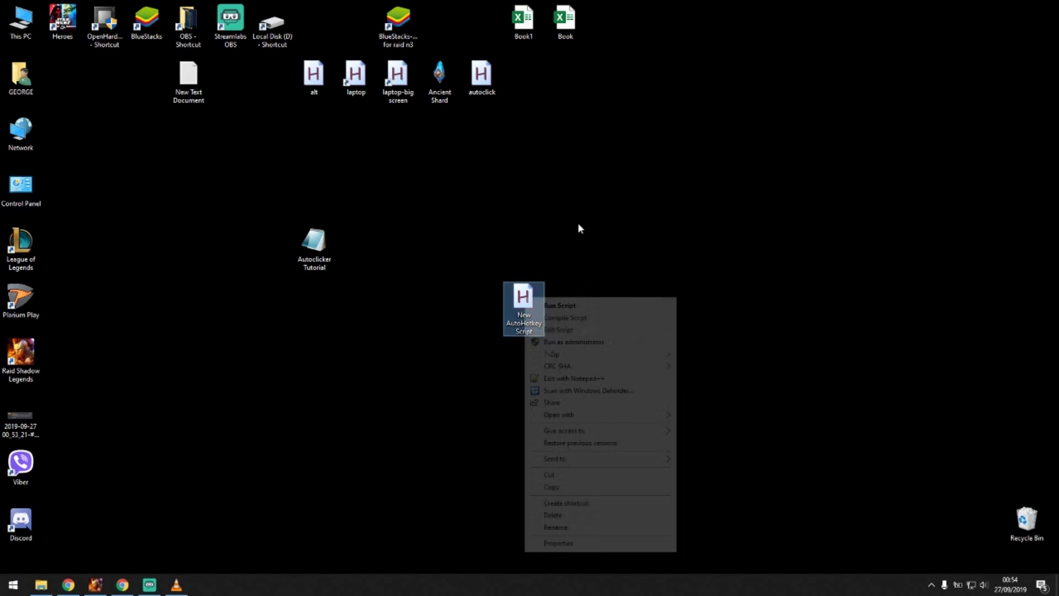
{"action": "left_click", "coordinate": [570, 330]}
- Delete the default template text from New AutoHotkey Script in Notepad
{"action": "left_click", "coordinate": [931, 583]}
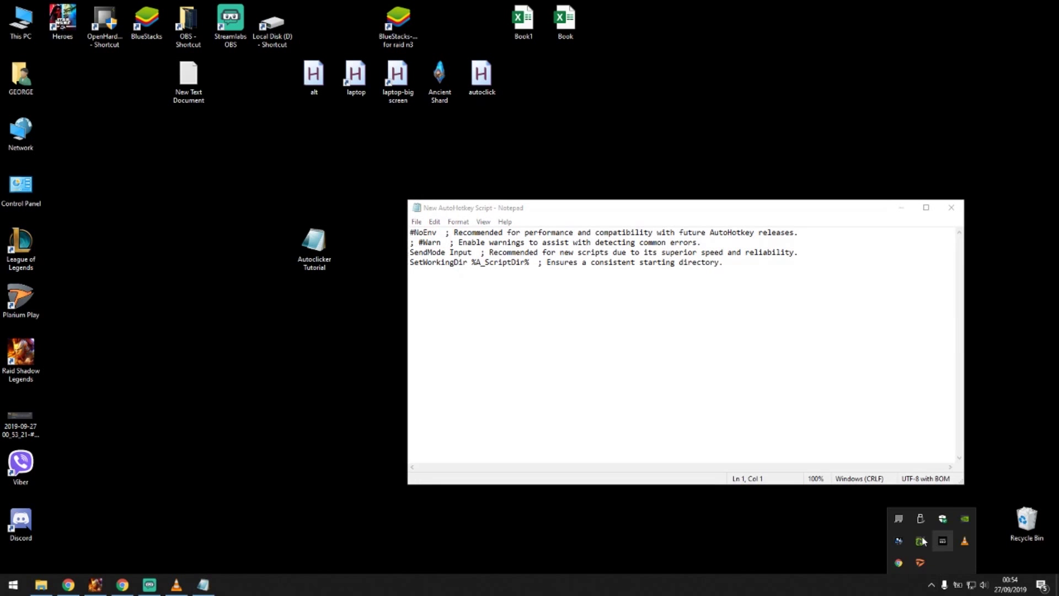
{"action": "left_click", "coordinate": [527, 334]}
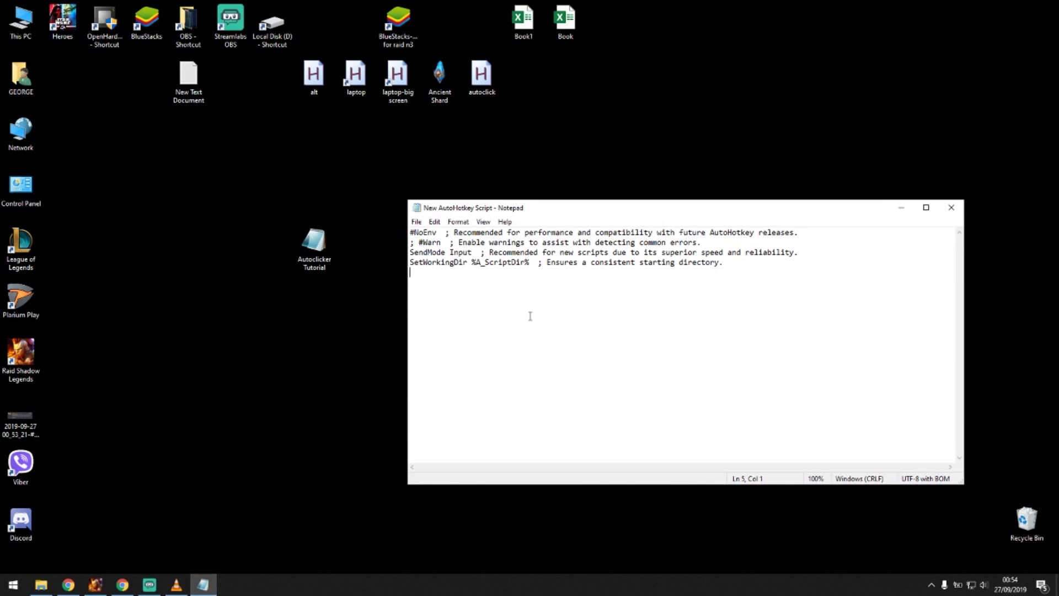
{"action": "key", "text": "ctrl+a"}
{"action": "key", "text": "BackSpace"}
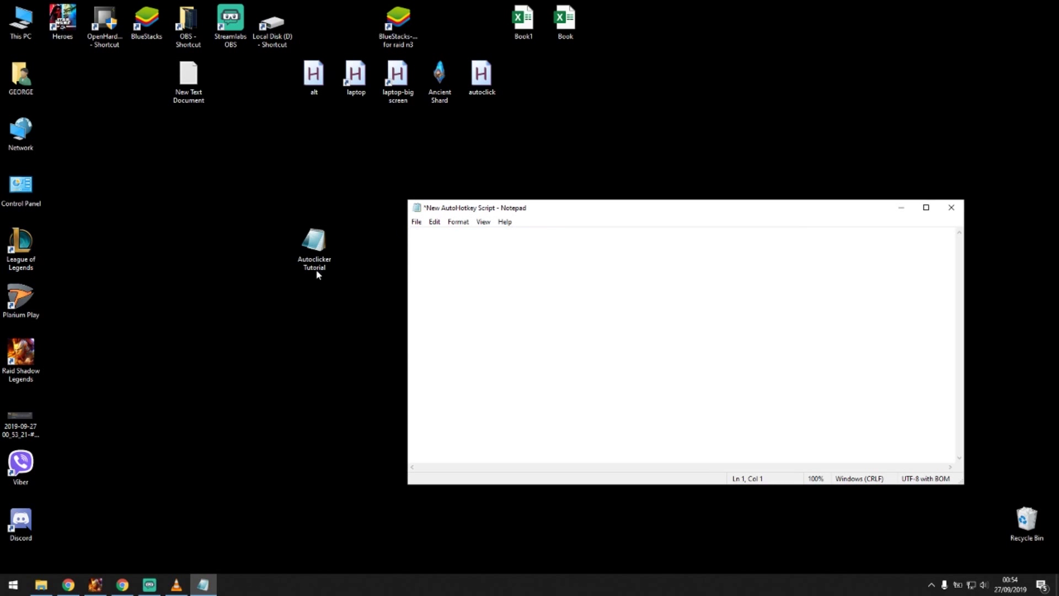
- Copy the Autoclicker Tutorial script into New AutoHotkey Script, save it, and highlight the 1000 delay
{"action": "right_click", "coordinate": [319, 239]}
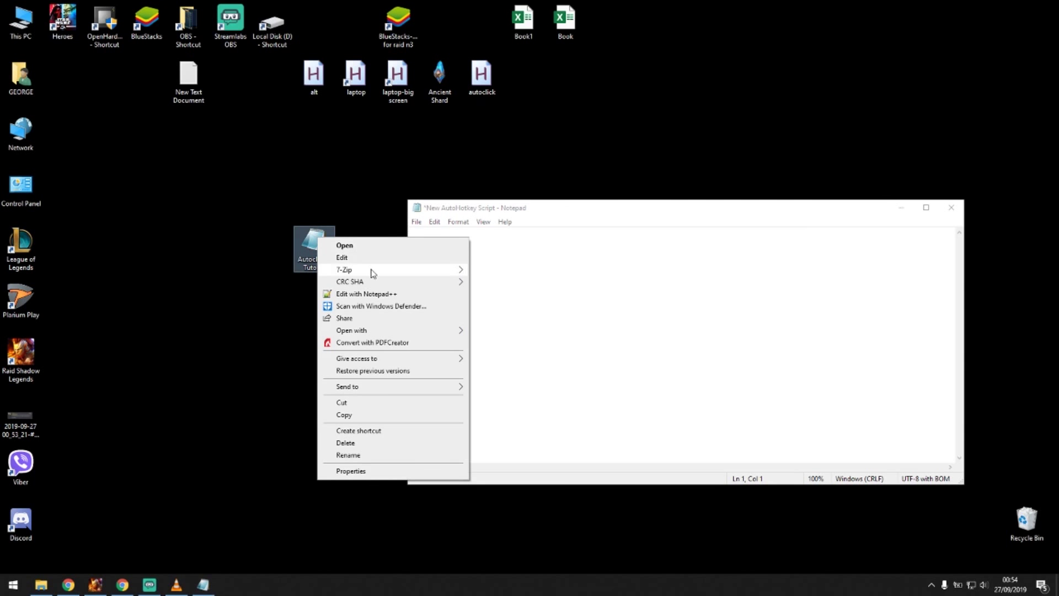
{"action": "mouse_move", "coordinate": [374, 268]}
{"action": "left_click", "coordinate": [342, 257]}
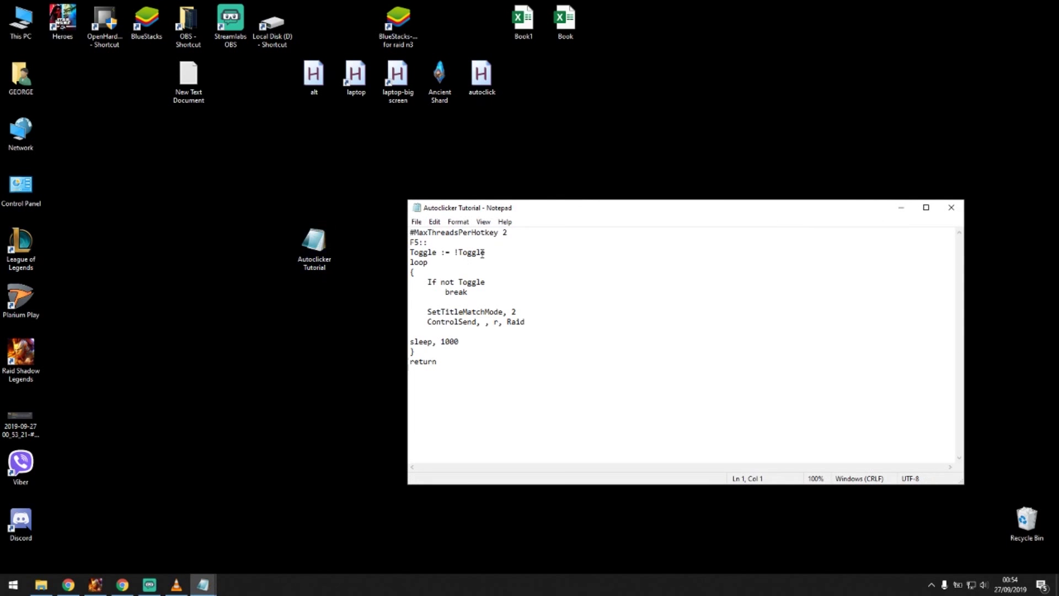
{"action": "left_click", "coordinate": [437, 357]}
{"action": "key", "text": "ctrl+a"}
{"action": "key", "text": "ctrl+c"}
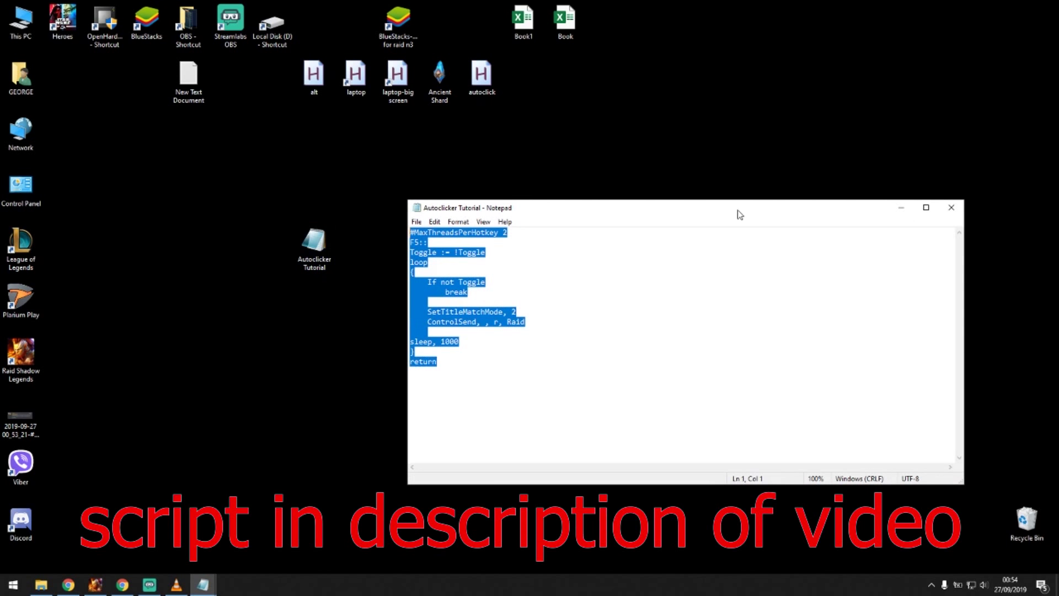
{"action": "left_click", "coordinate": [900, 208]}
{"action": "key", "text": "ctrl+v"}
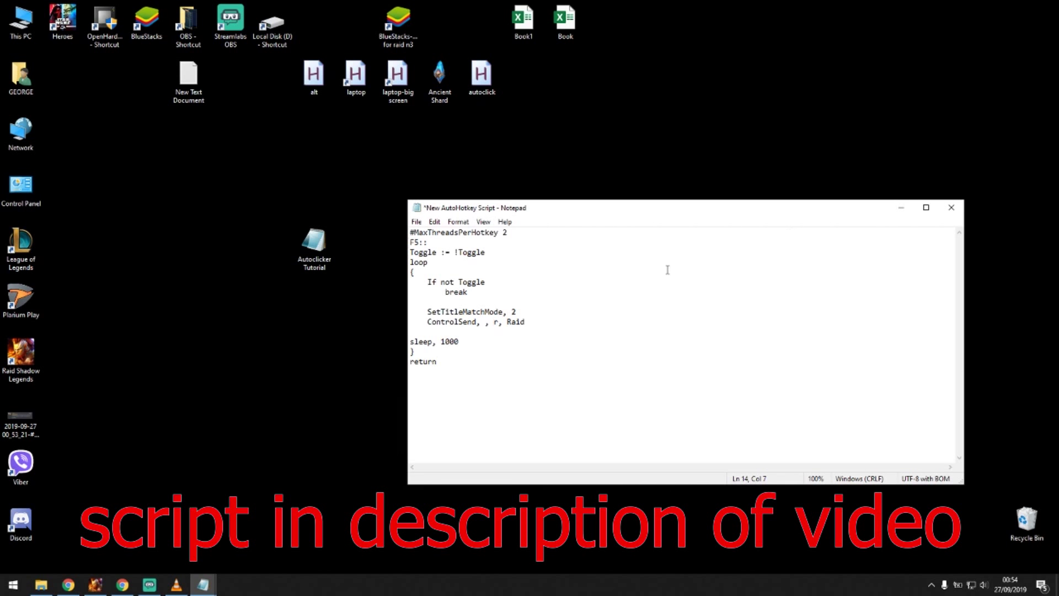
{"action": "key", "text": "ctrl+s"}
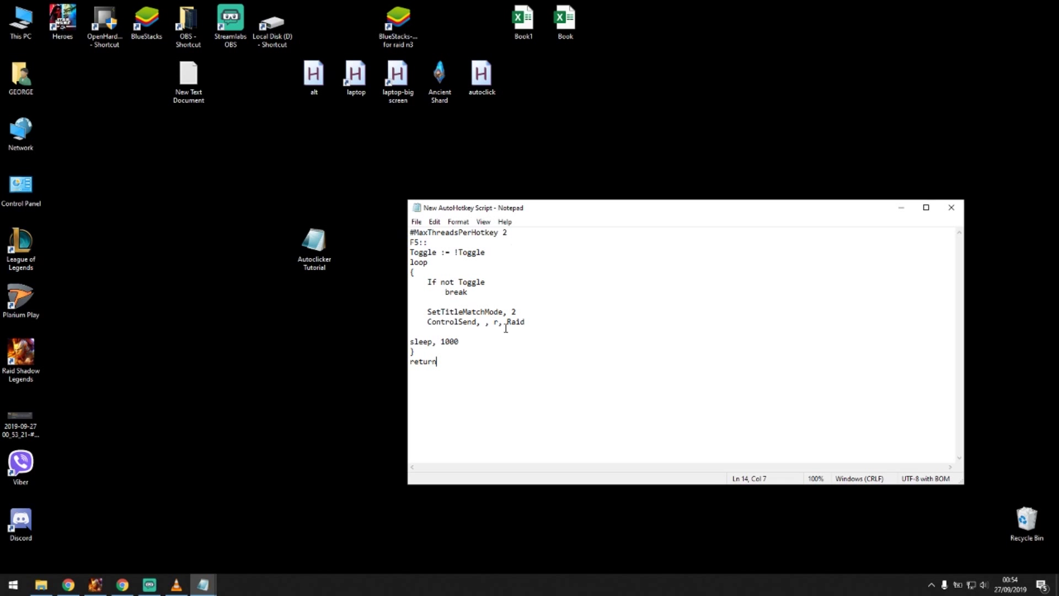
{"action": "double_click", "coordinate": [450, 344]}
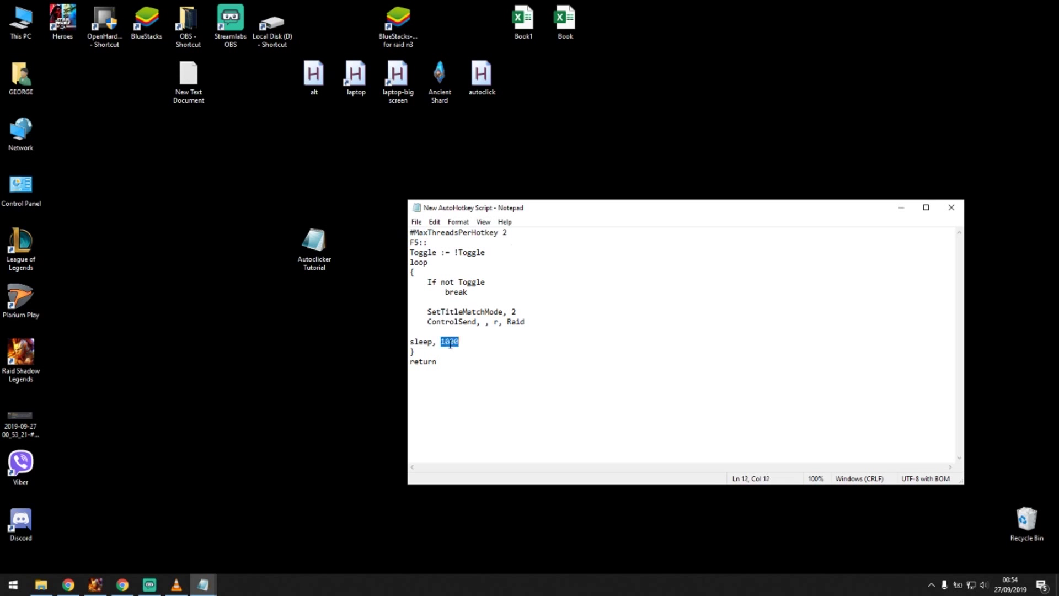
- Point out the Raid window name in the script, minimize Notepad, check the tray, restore Raid
{"action": "double_click", "coordinate": [518, 321]}
{"action": "left_click", "coordinate": [598, 323]}
{"action": "left_click", "coordinate": [901, 207]}
{"action": "left_click", "coordinate": [528, 300]}
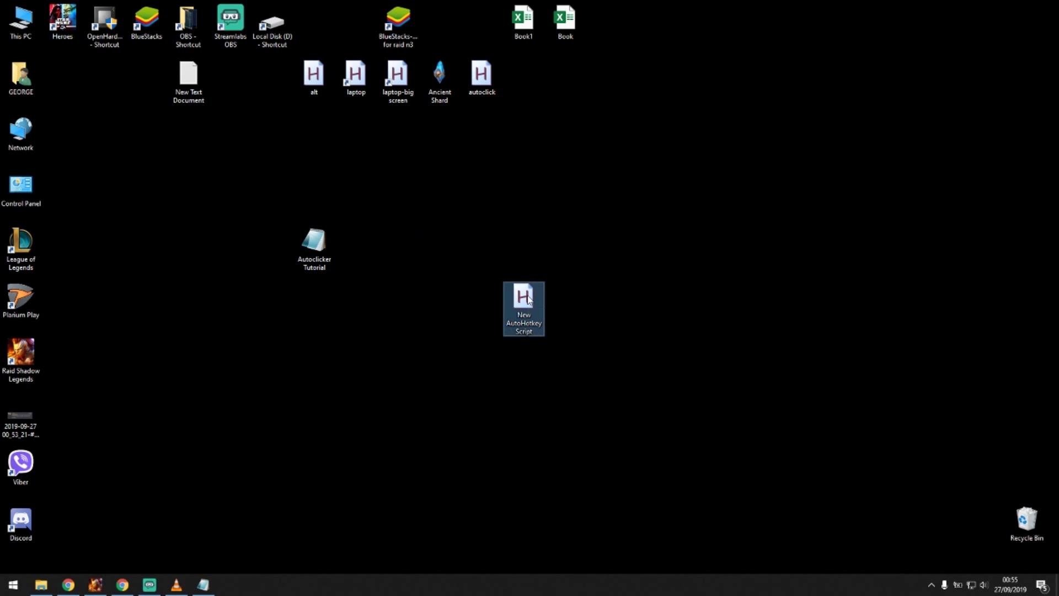
{"action": "left_click", "coordinate": [932, 584]}
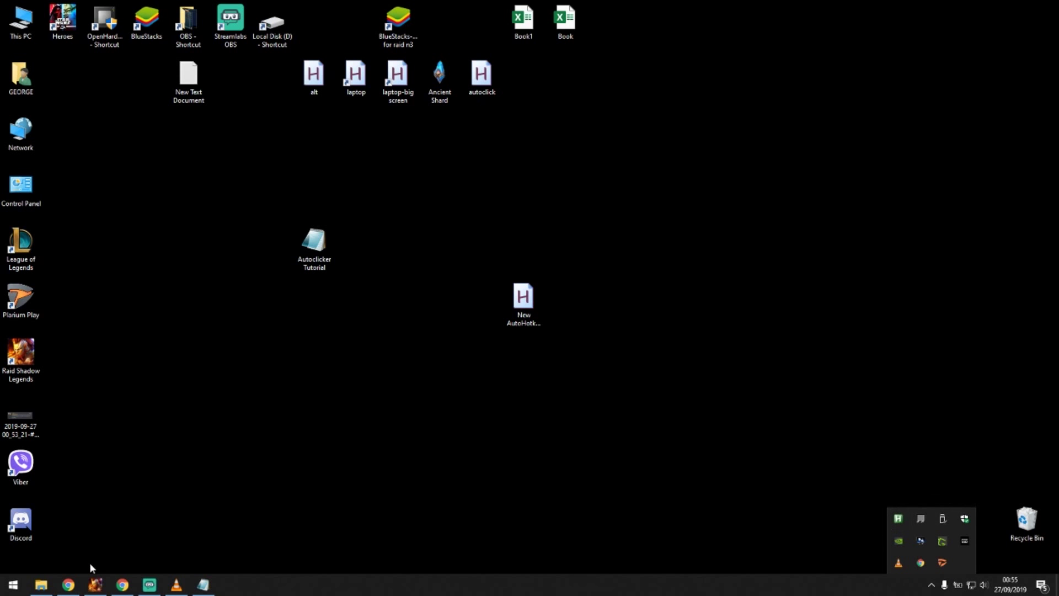
{"action": "left_click", "coordinate": [94, 586]}
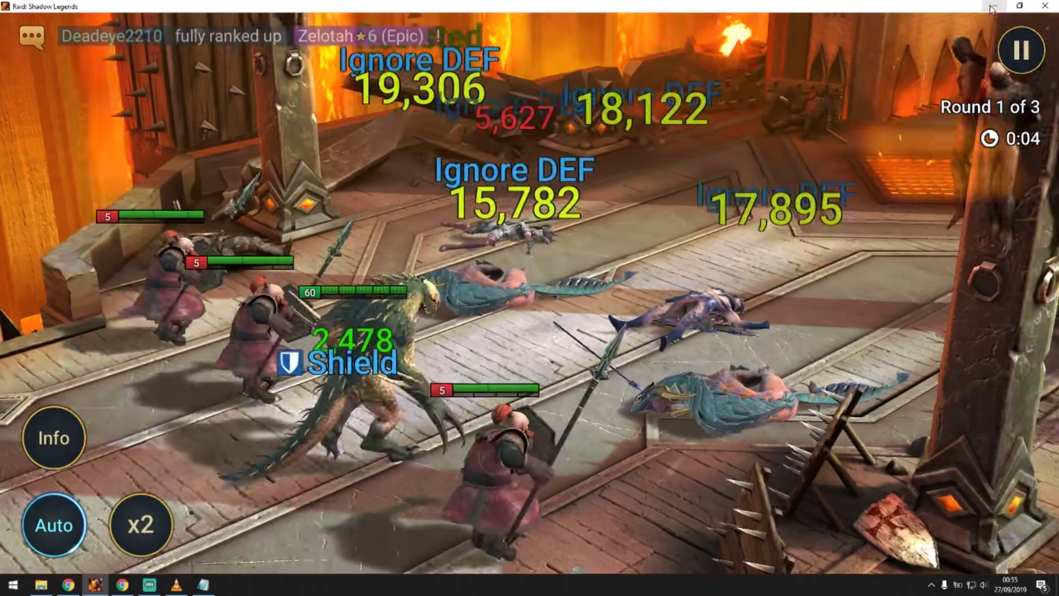
- Minimize the Raid window and deselect the New AutoHotkey Script desktop icon
{"action": "left_click", "coordinate": [991, 8]}
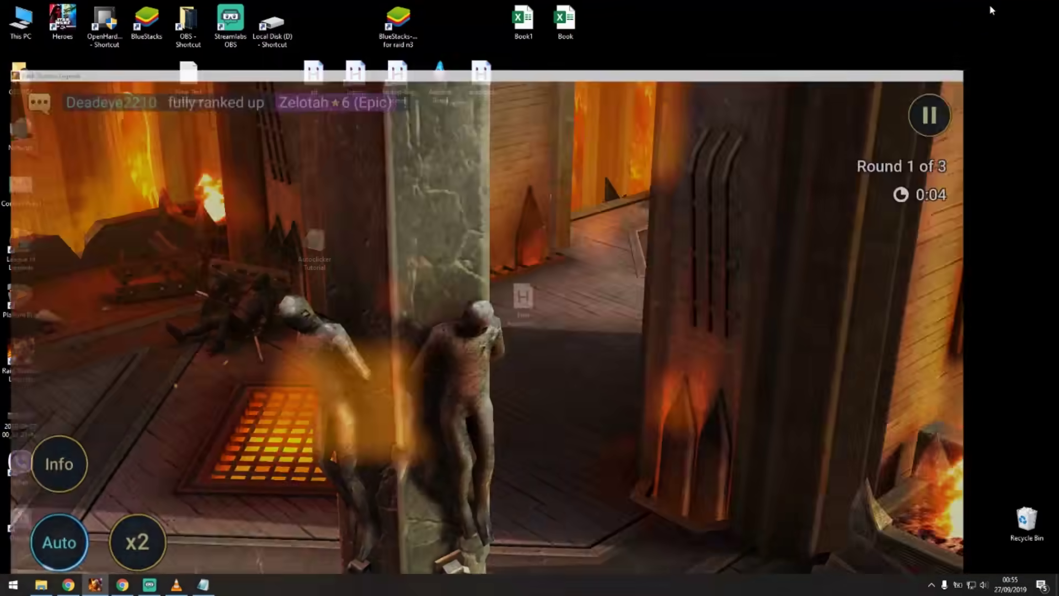
{"action": "left_click", "coordinate": [664, 344]}
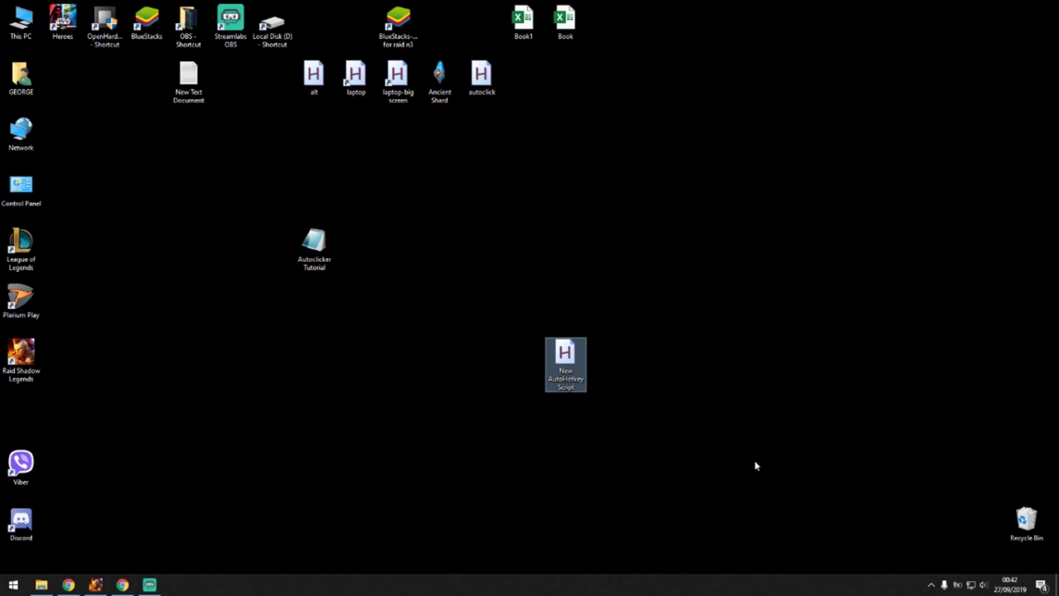
- Launch the Run dialog by searching 'run' from Start
{"action": "left_click", "coordinate": [14, 584]}
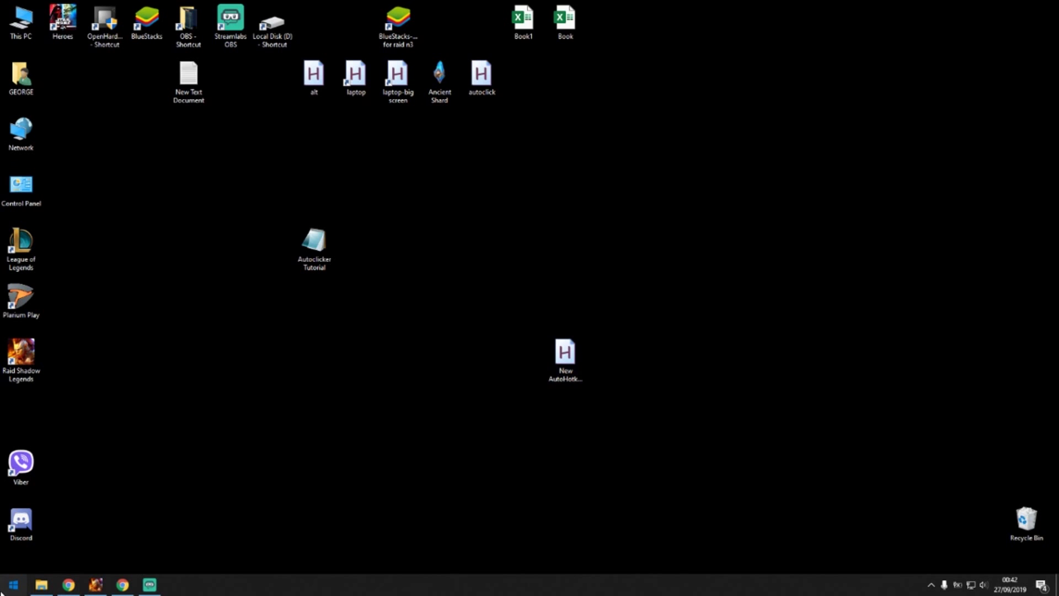
{"action": "type", "text": "run"}
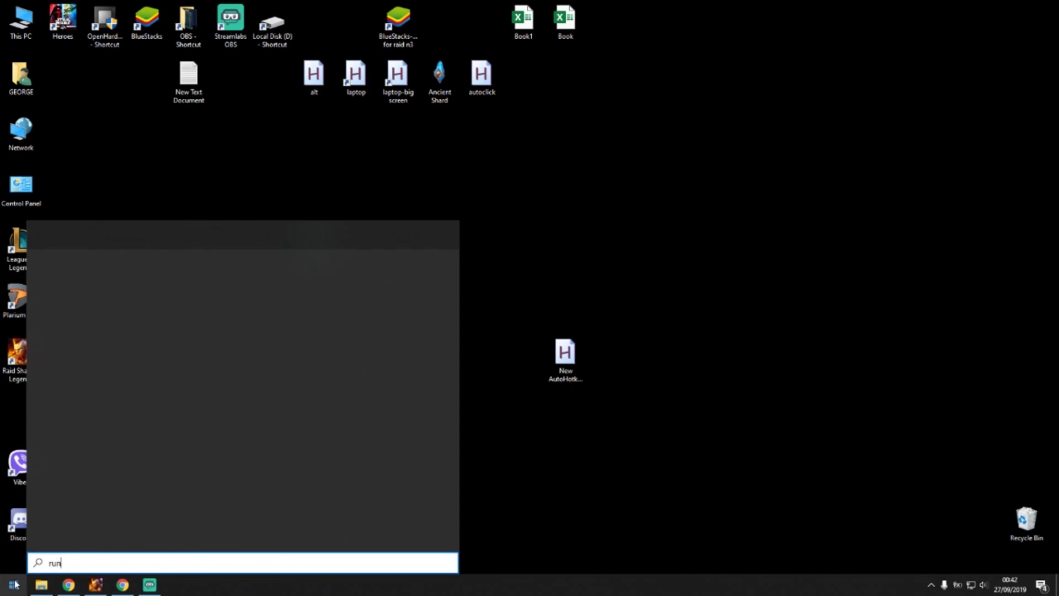
{"action": "key", "text": "Return"}
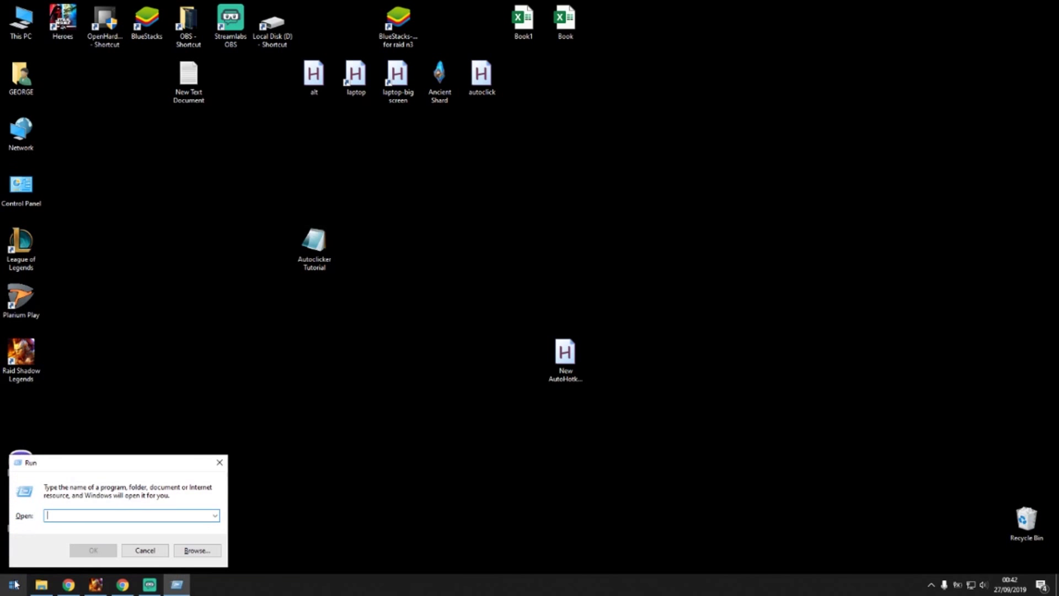
- Run 'shutdown -s -t 3600' to schedule Windows to shut down in 60 minutes
{"action": "type", "text": "shutdow"}
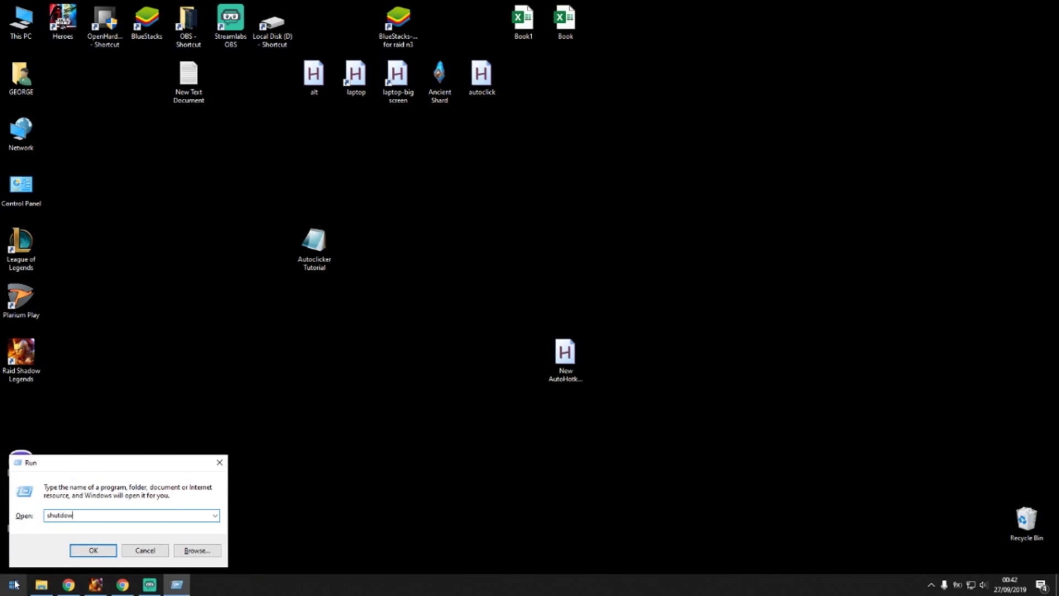
{"action": "type", "text": "n -s -t"}
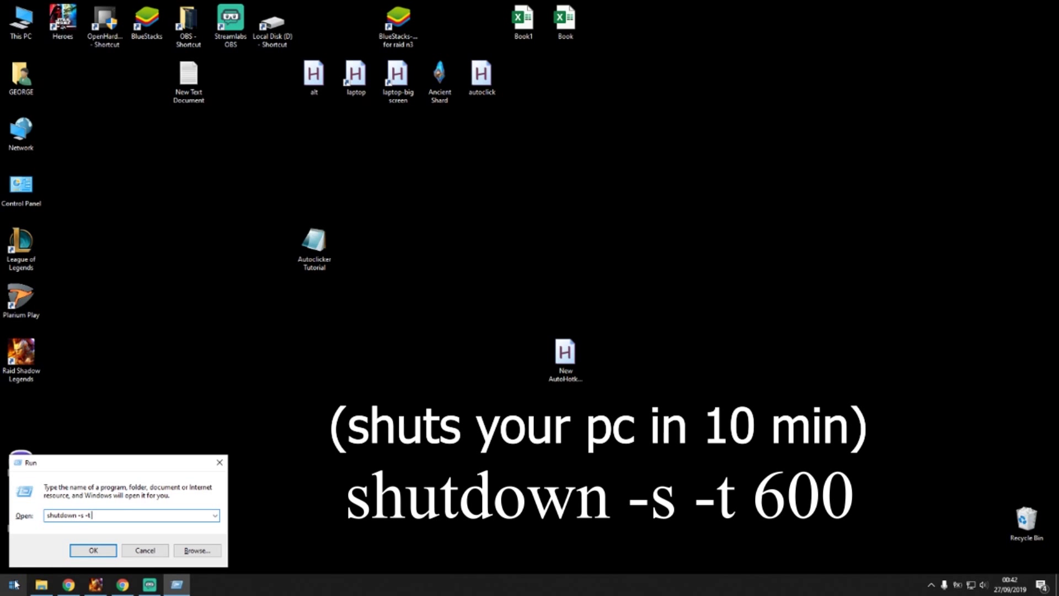
{"action": "type", "text": "600"}
{"action": "key", "text": "BackSpace"}
{"action": "key", "text": "BackSpace"}
{"action": "key", "text": "BackSpace"}
{"action": "type", "text": "1200"}
{"action": "key", "text": "BackSpace"}
{"action": "key", "text": "BackSpace"}
{"action": "key", "text": "BackSpace"}
{"action": "type", "text": "600"}
{"action": "key", "text": "Return"}
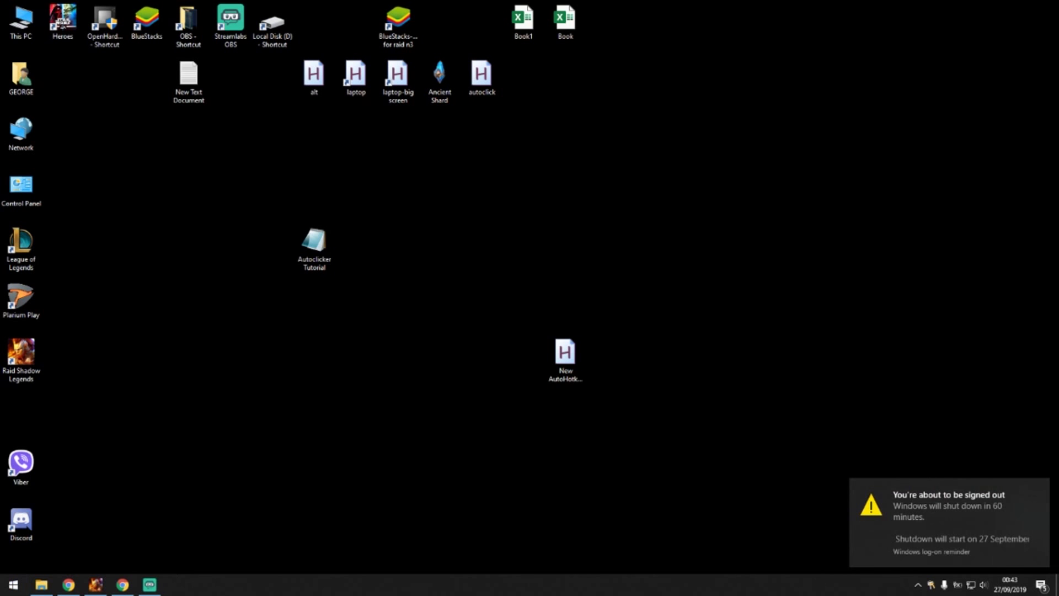
{"action": "mouse_move", "coordinate": [942, 528]}
- Reopen Run via the Start search and run 'shutdown -a' to cancel the shutdown timer
{"action": "left_click", "coordinate": [13, 584]}
{"action": "type", "text": "cmd"}
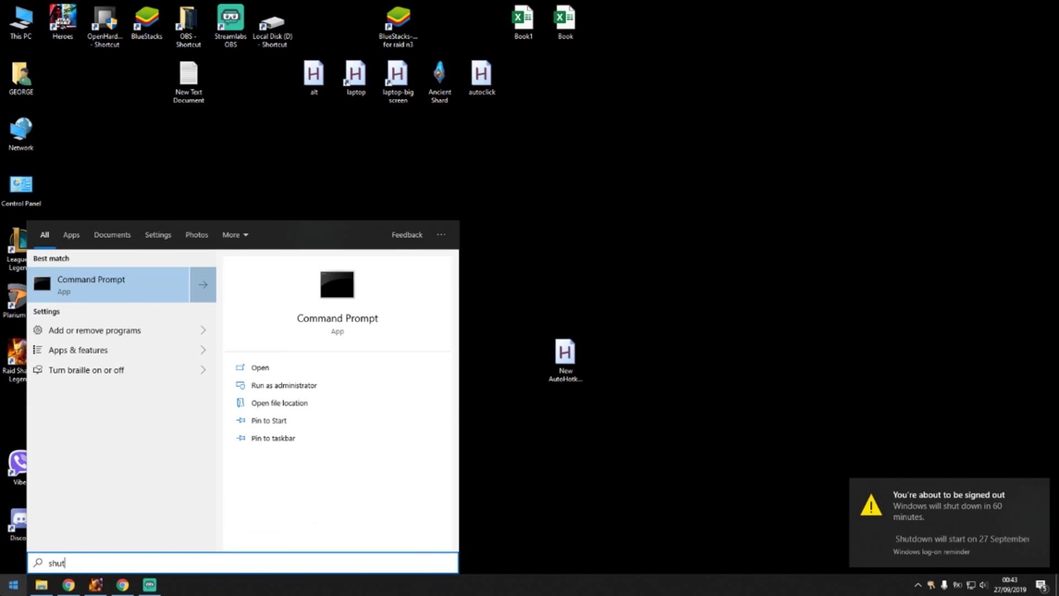
{"action": "key", "text": "BackSpace"}
{"action": "key", "text": "BackSpace"}
{"action": "key", "text": "BackSpace"}
{"action": "type", "text": "s"}
{"action": "key", "text": "BackSpace"}
{"action": "type", "text": "run"}
{"action": "key", "text": "Return"}
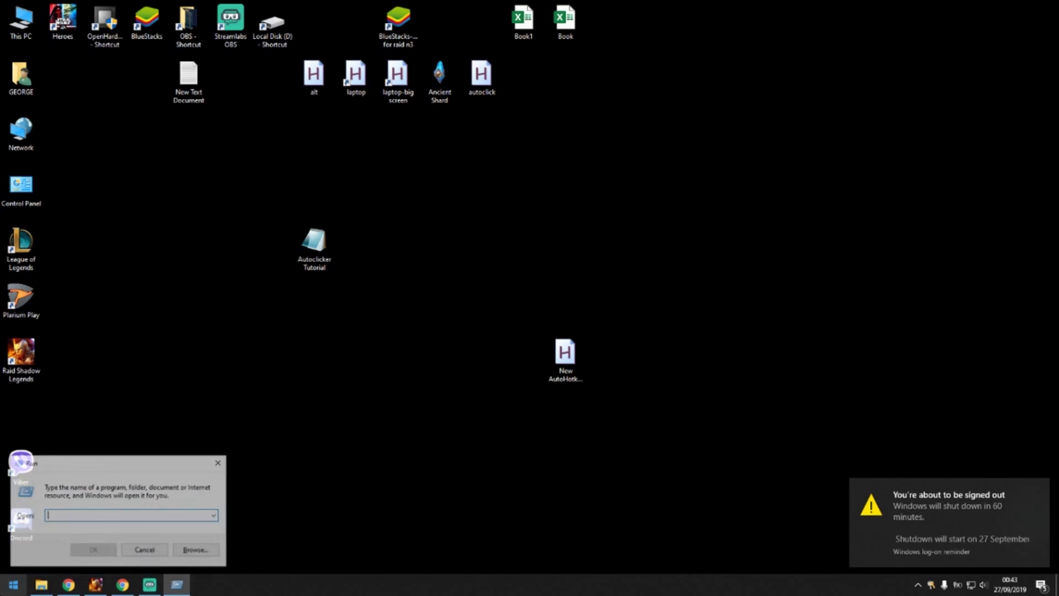
{"action": "type", "text": "shutdown -"}
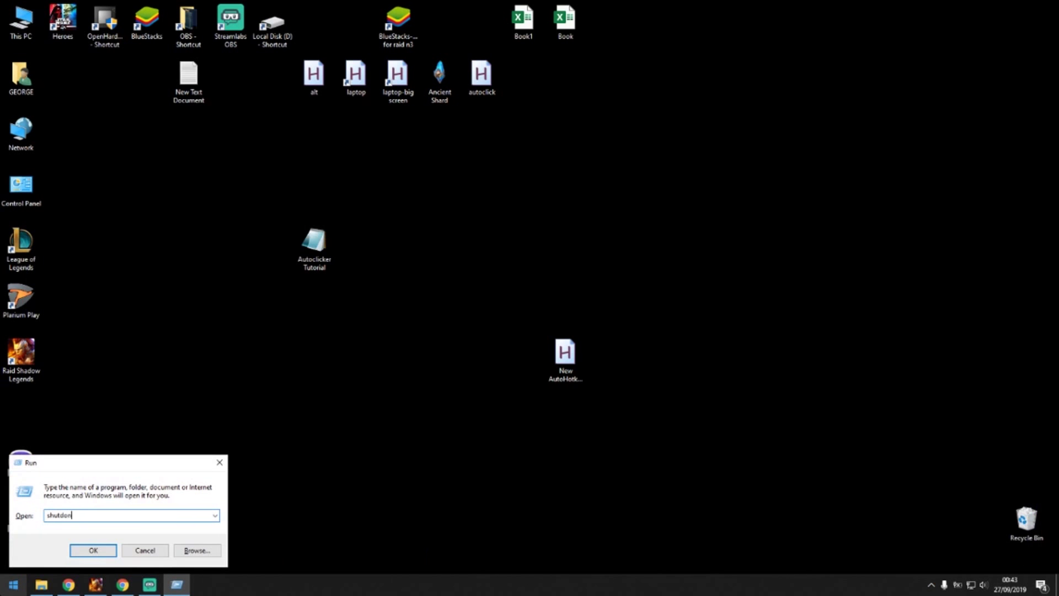
{"action": "type", "text": "a"}
{"action": "key", "text": "Return"}
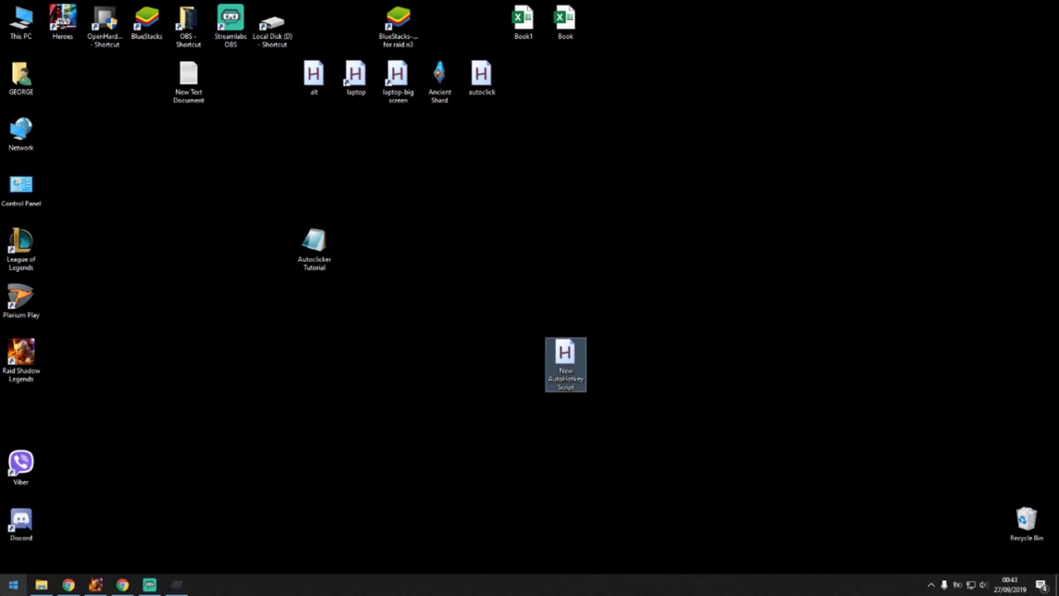